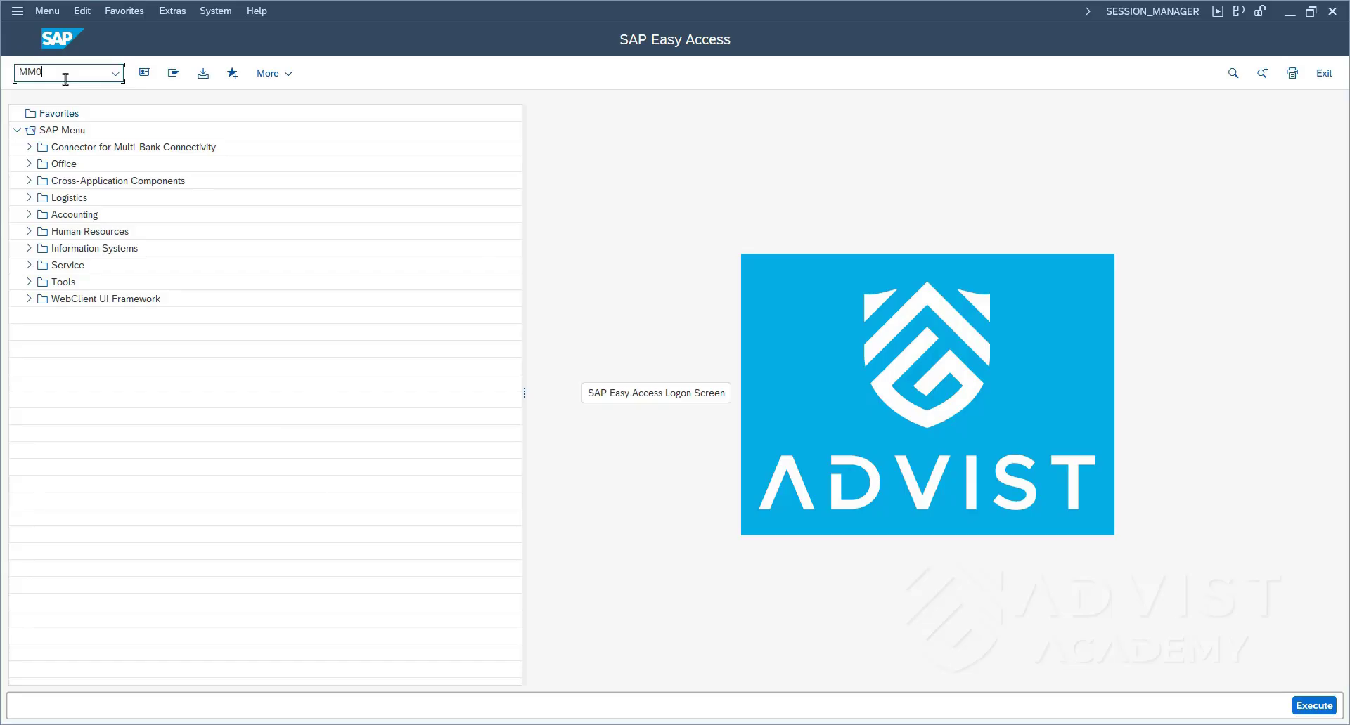
- Start transaction MM01 and set the new material's industry to Mechanical engineering and its material type to Finished Product
{"action": "key", "text": "Return"}
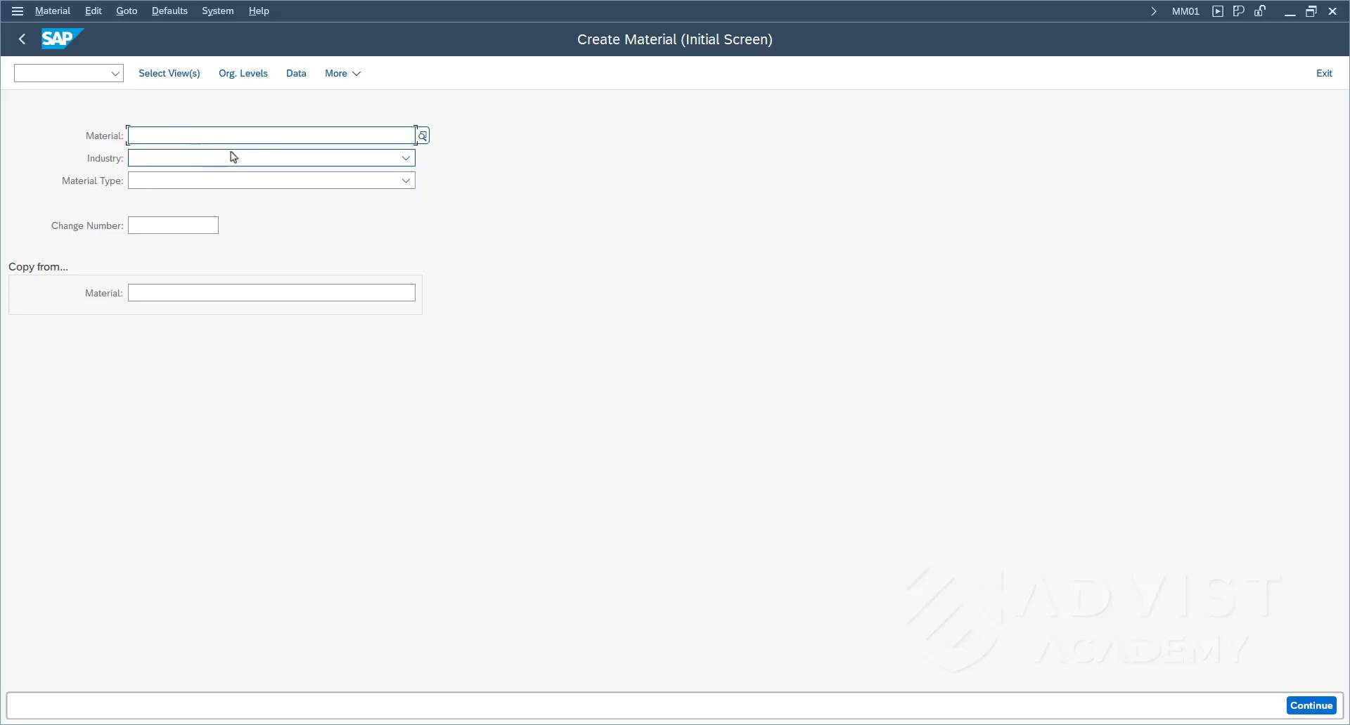
{"action": "left_click", "coordinate": [406, 159]}
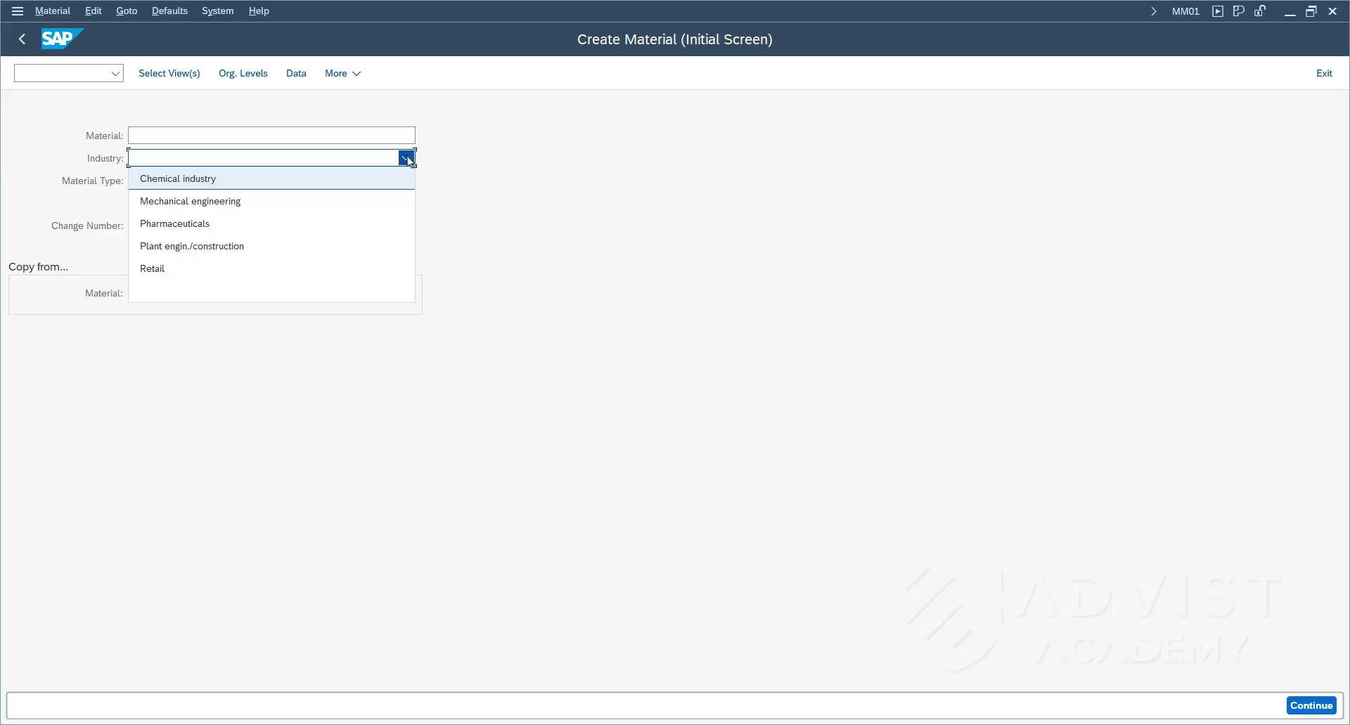
{"action": "left_click", "coordinate": [371, 201]}
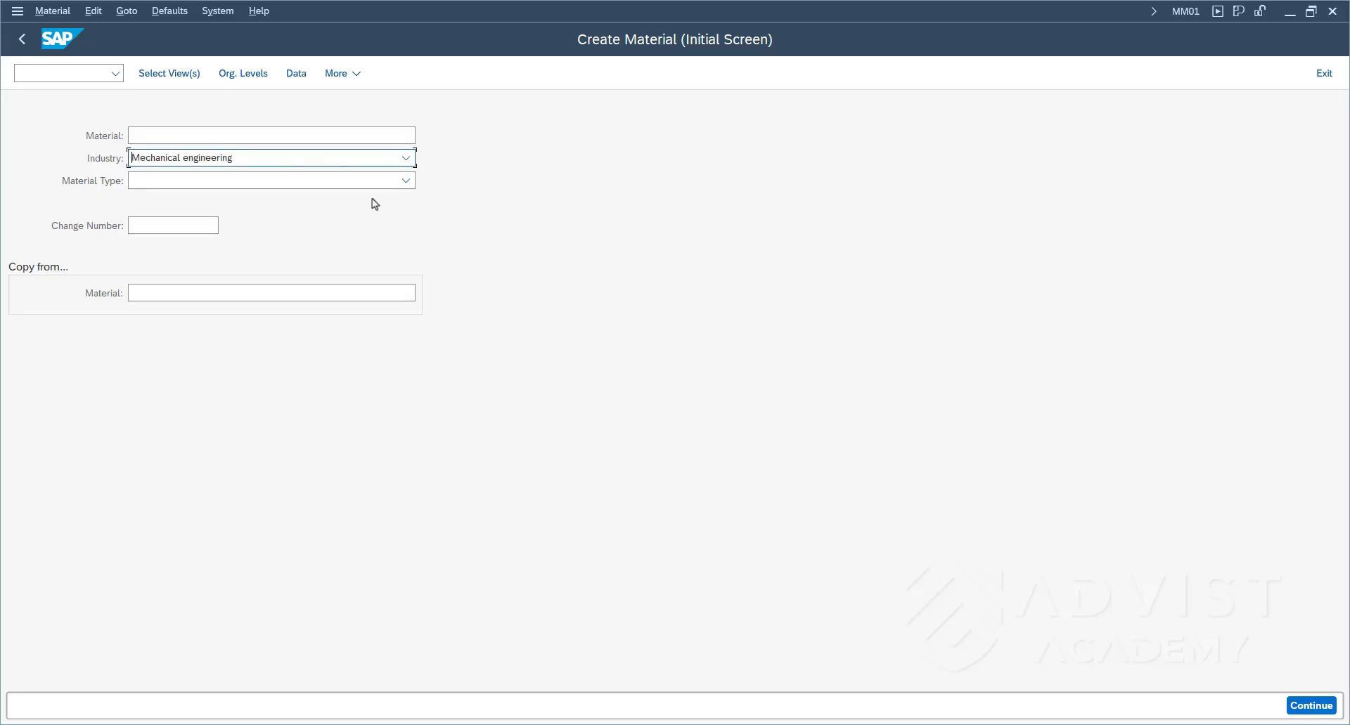
{"action": "left_click", "coordinate": [406, 180]}
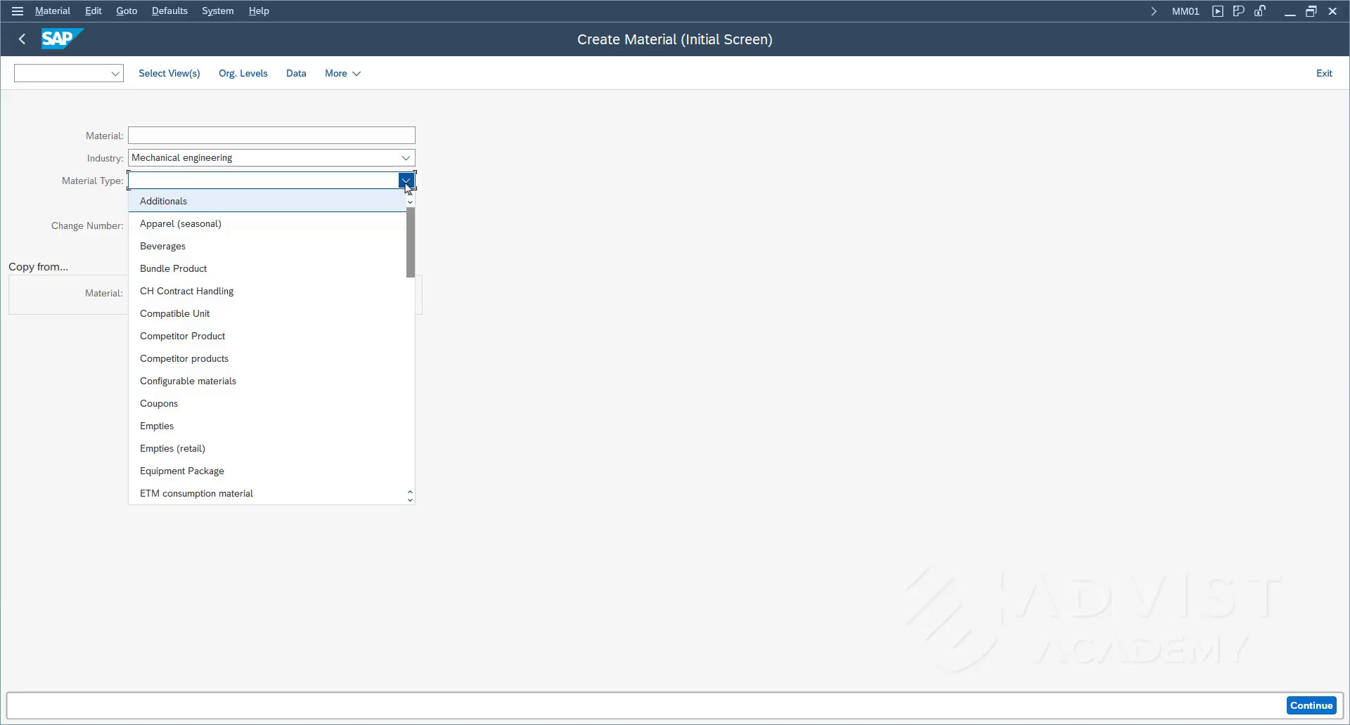
{"action": "left_click_drag", "start_coordinate": [410, 209], "coordinate": [412, 235]}
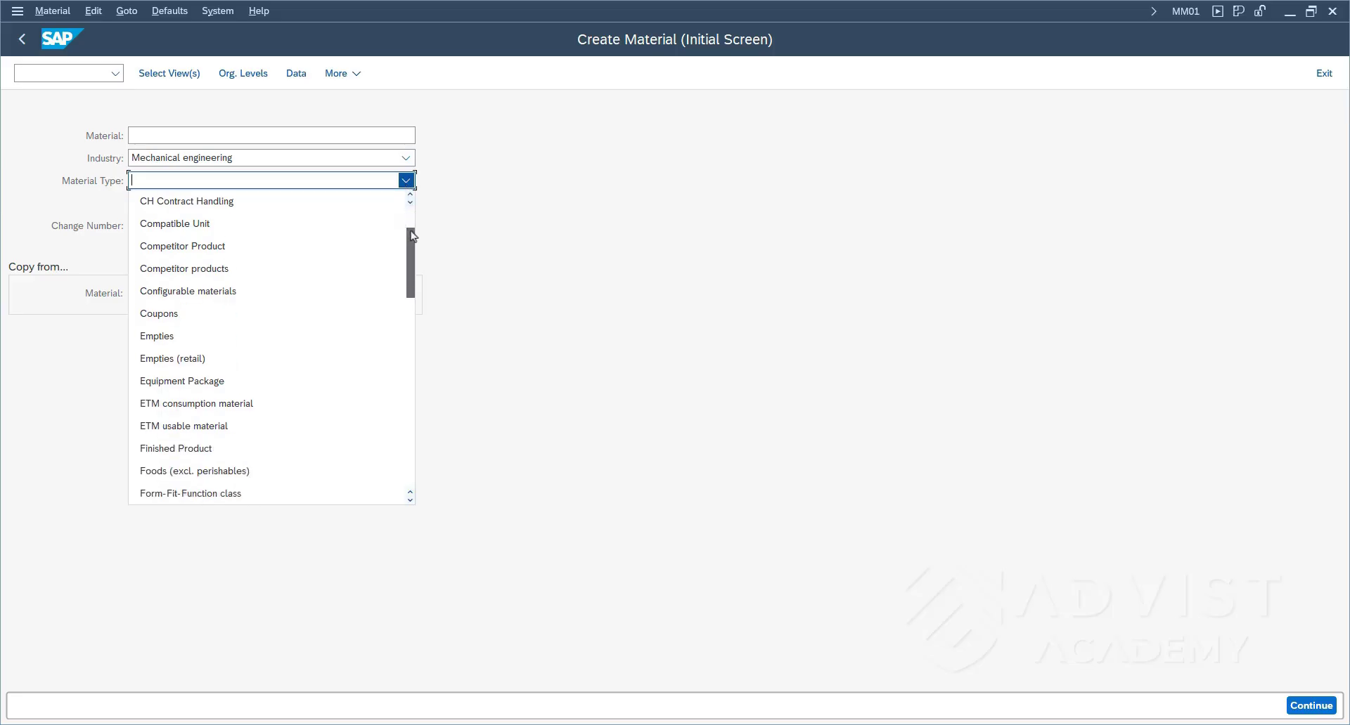
{"action": "left_click", "coordinate": [192, 447]}
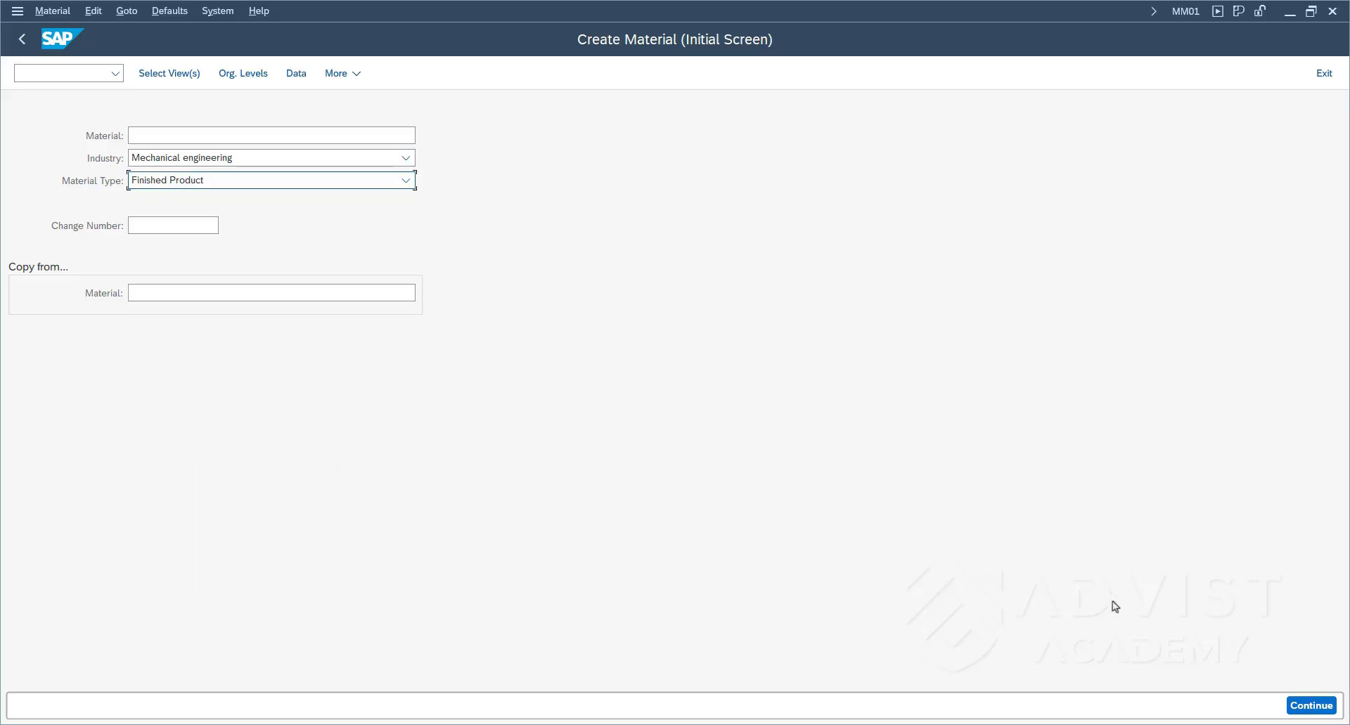
- Restrict the material's view selection to Basic Data 1 by deselecting all other preselected views, and proceed to the material data
{"action": "left_click", "coordinate": [1300, 705]}
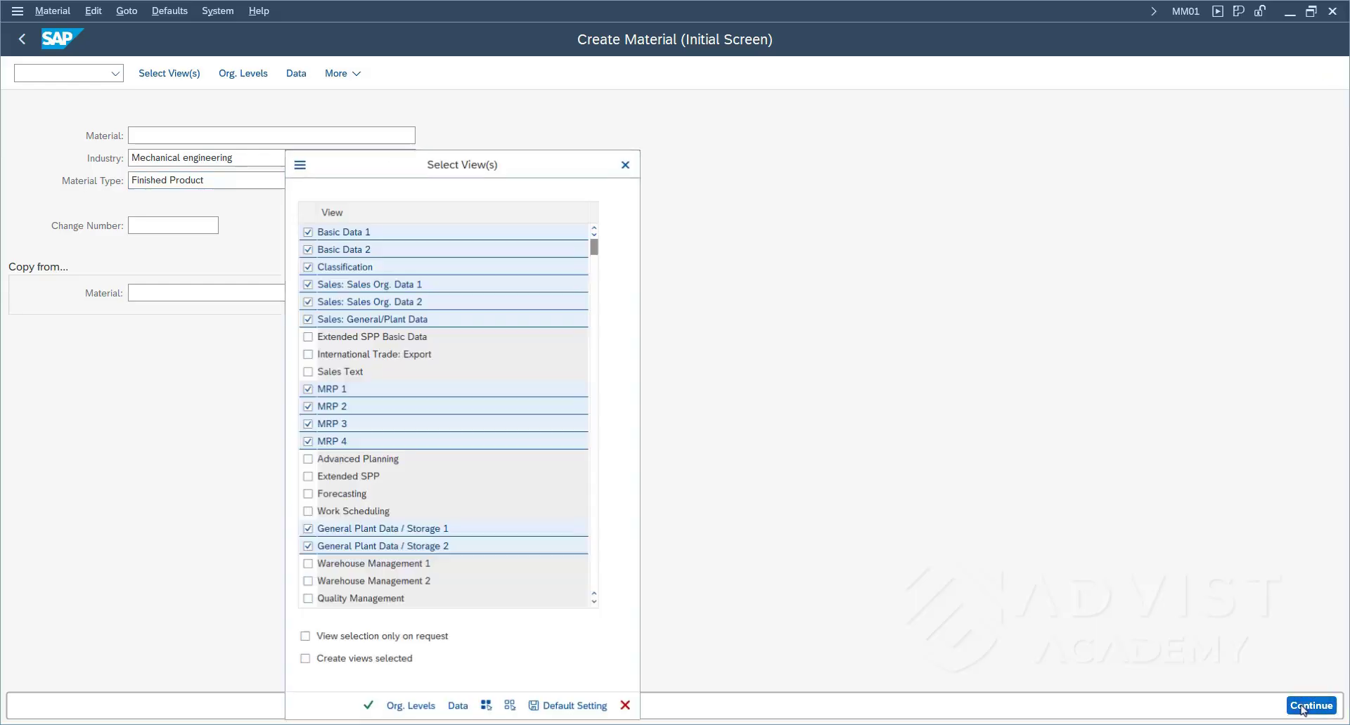
{"action": "left_click", "coordinate": [306, 248]}
{"action": "left_click", "coordinate": [306, 266]}
{"action": "left_click", "coordinate": [307, 283]}
{"action": "left_click", "coordinate": [307, 301]}
{"action": "left_click", "coordinate": [307, 319]}
{"action": "left_click", "coordinate": [307, 389]}
{"action": "left_click", "coordinate": [307, 406]}
{"action": "left_click", "coordinate": [306, 424]}
{"action": "left_click", "coordinate": [307, 441]}
{"action": "left_click", "coordinate": [306, 530]}
{"action": "left_click", "coordinate": [307, 547]}
{"action": "scroll", "coordinate": [310, 565], "scroll_direction": "down", "scroll_amount": 1}
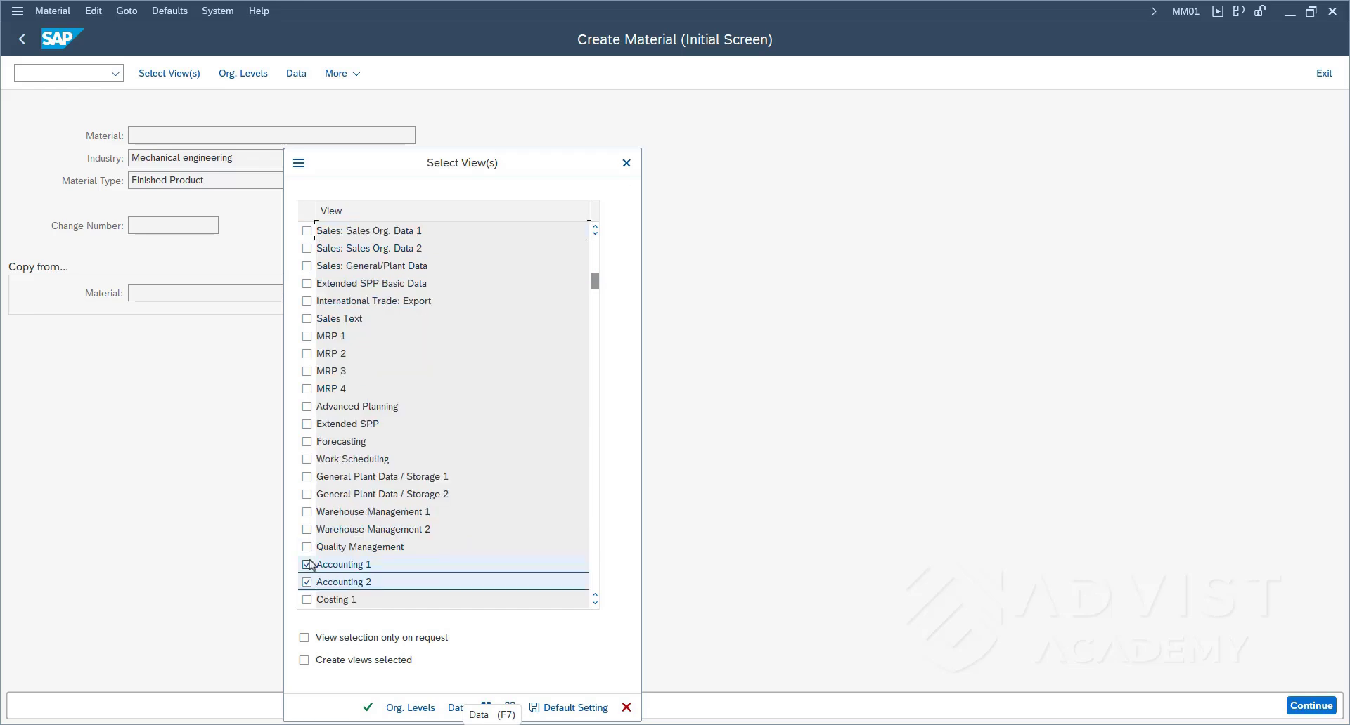
{"action": "left_click", "coordinate": [306, 565]}
{"action": "left_click", "coordinate": [307, 582]}
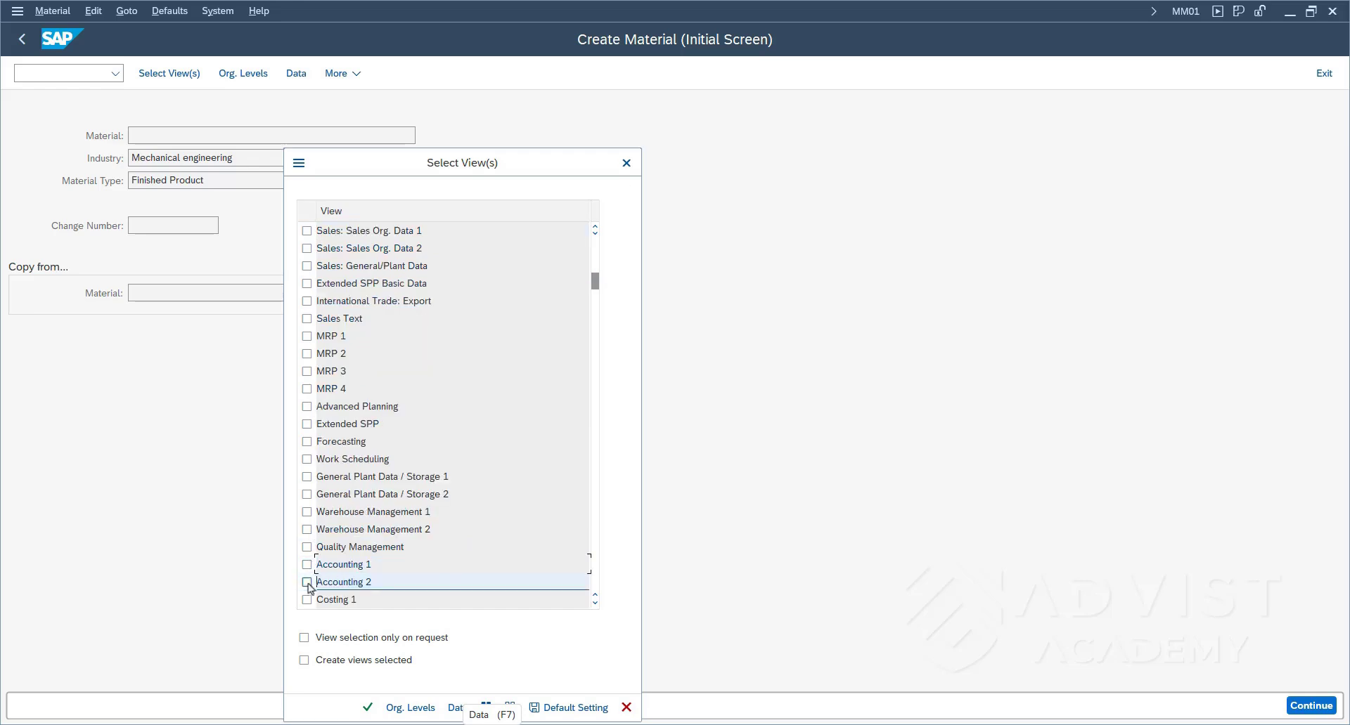
{"action": "left_click", "coordinate": [367, 708]}
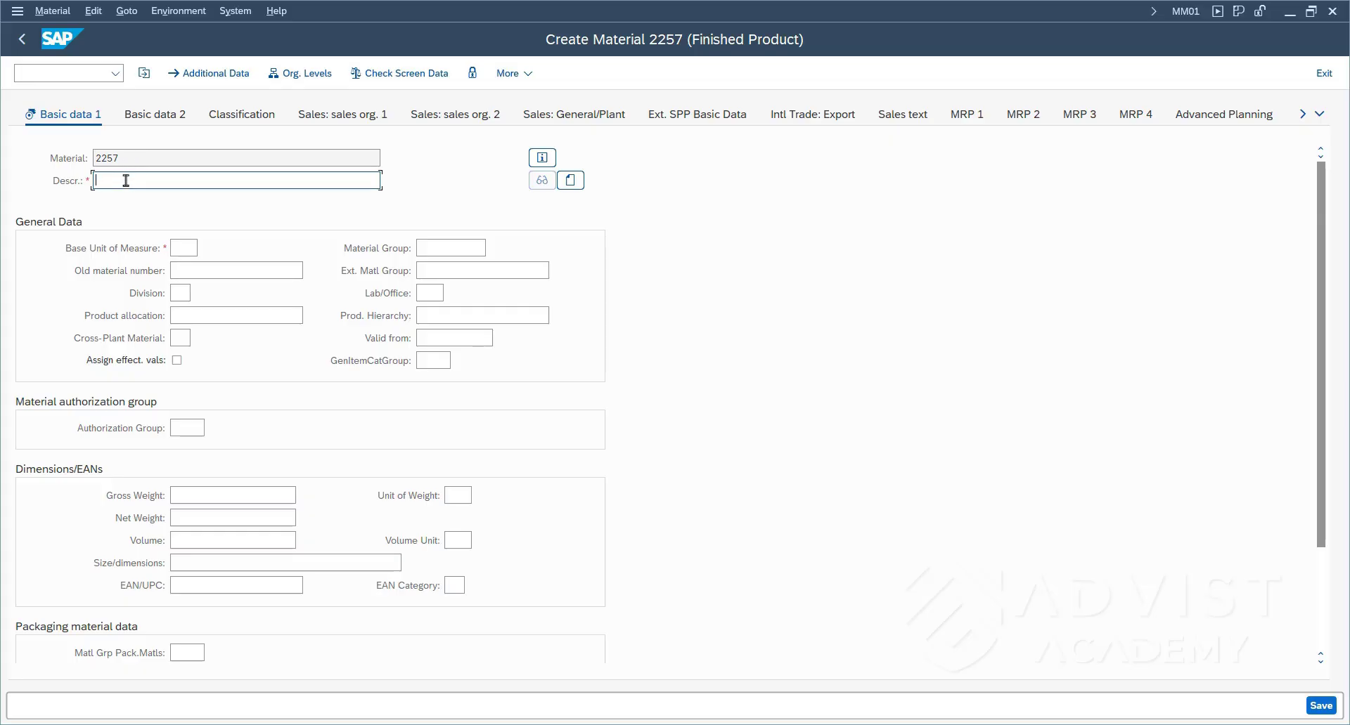
- Enter the material description "Table oak black frame 120x70 cm"
{"action": "type", "text": "Table"}
{"action": "type", "text": " Tak"}
{"action": "type", "text": " black"}
{"action": "type", "text": " frame"}
{"action": "type", "text": " 120x"}
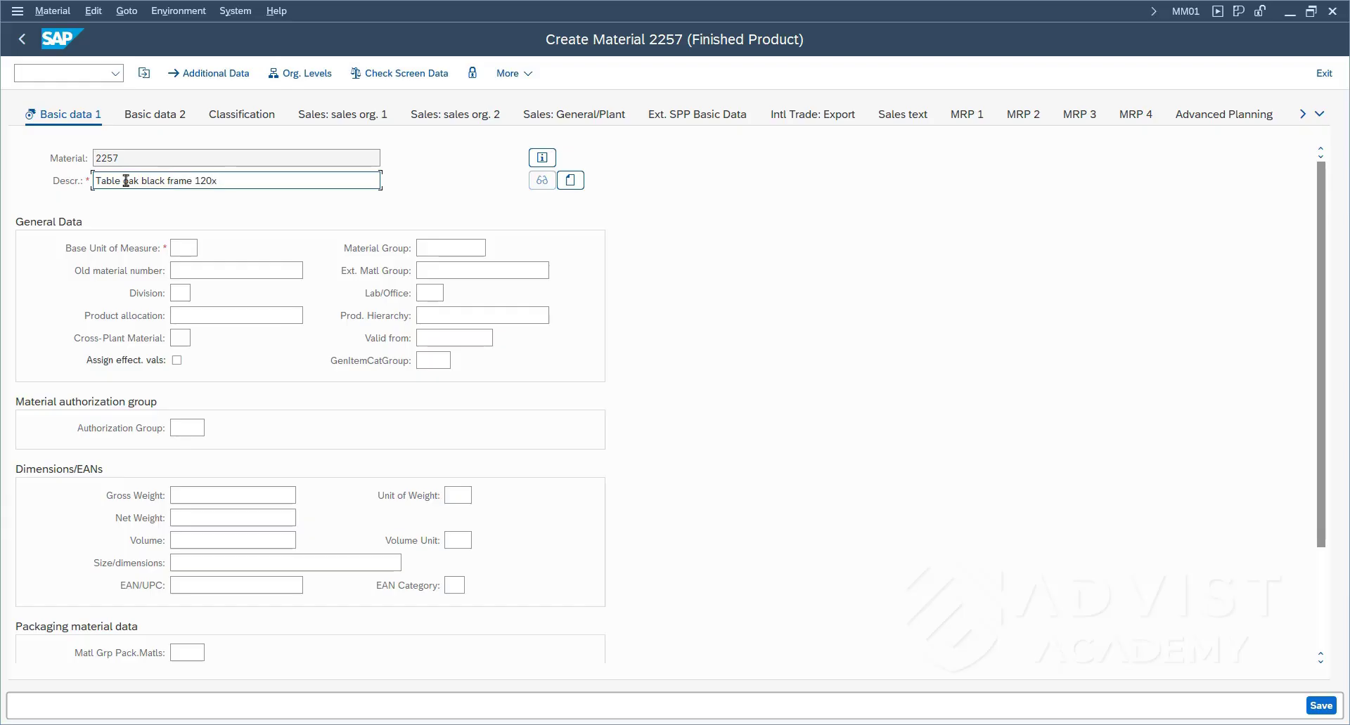
{"action": "type", "text": "70 cm"}
- Choose PC as the base unit of measure from the list of possible units
{"action": "left_click", "coordinate": [187, 252]}
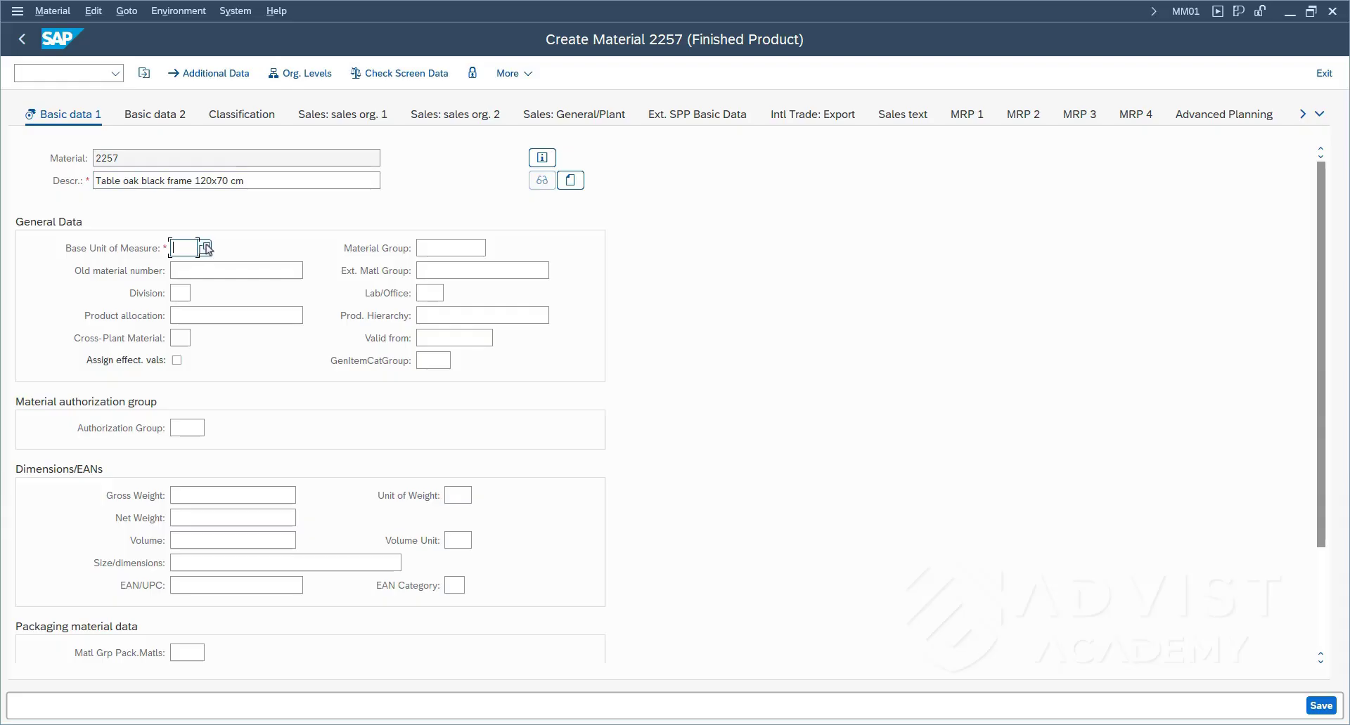
{"action": "left_click", "coordinate": [205, 247]}
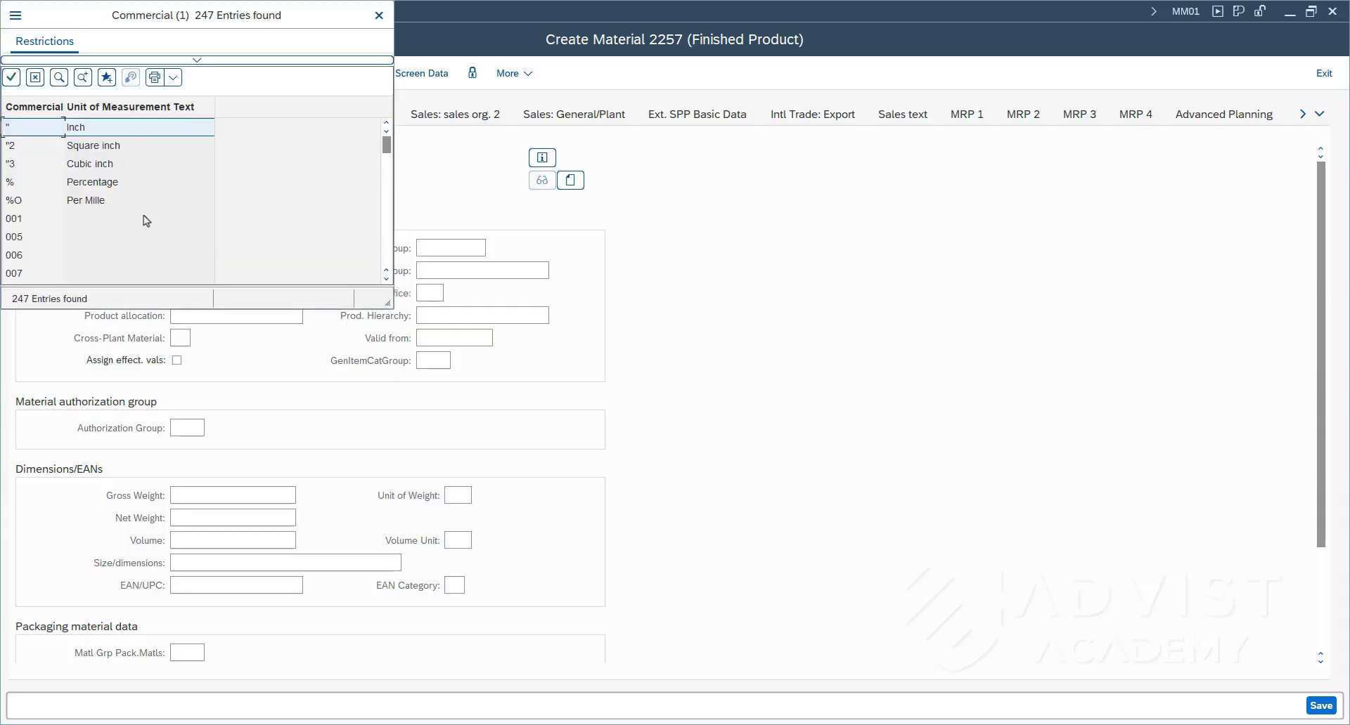
{"action": "scroll", "coordinate": [138, 217], "scroll_direction": "down", "scroll_amount": 2}
{"action": "scroll", "coordinate": [137, 216], "scroll_direction": "down", "scroll_amount": 8}
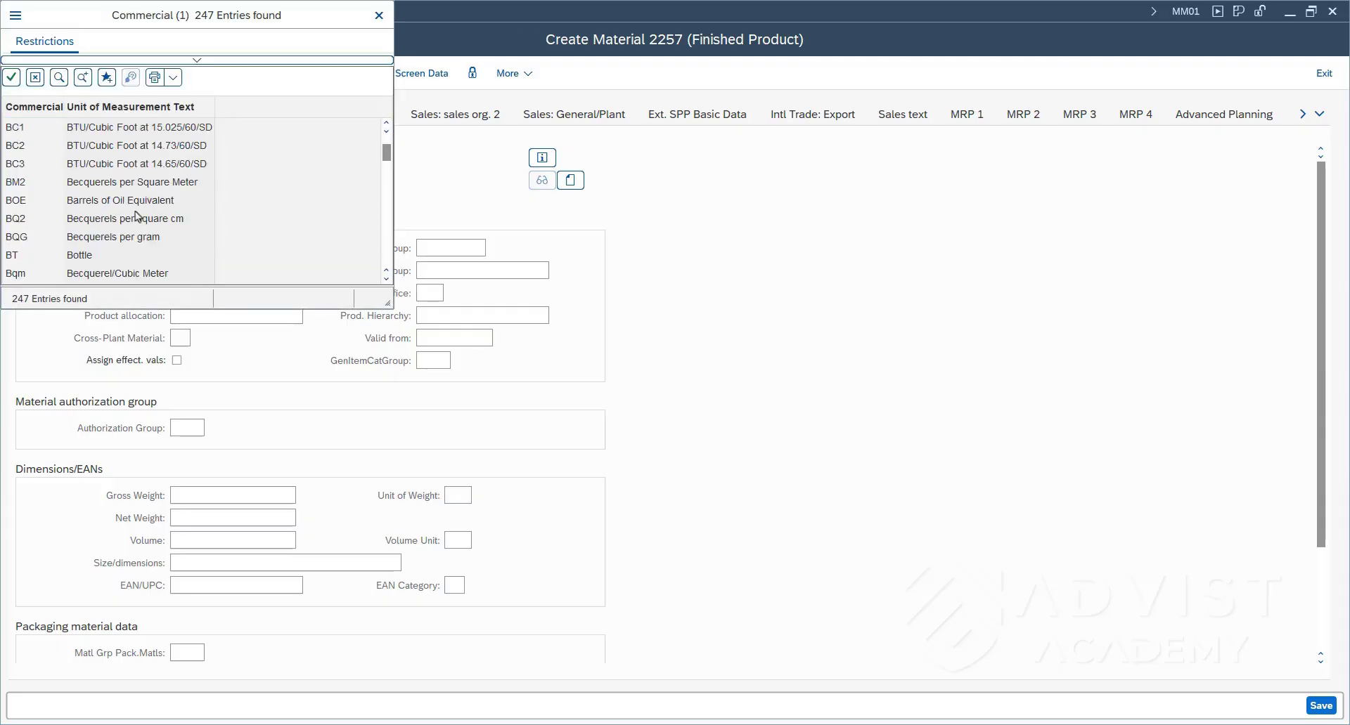
{"action": "scroll", "coordinate": [137, 216], "scroll_direction": "down", "scroll_amount": 4}
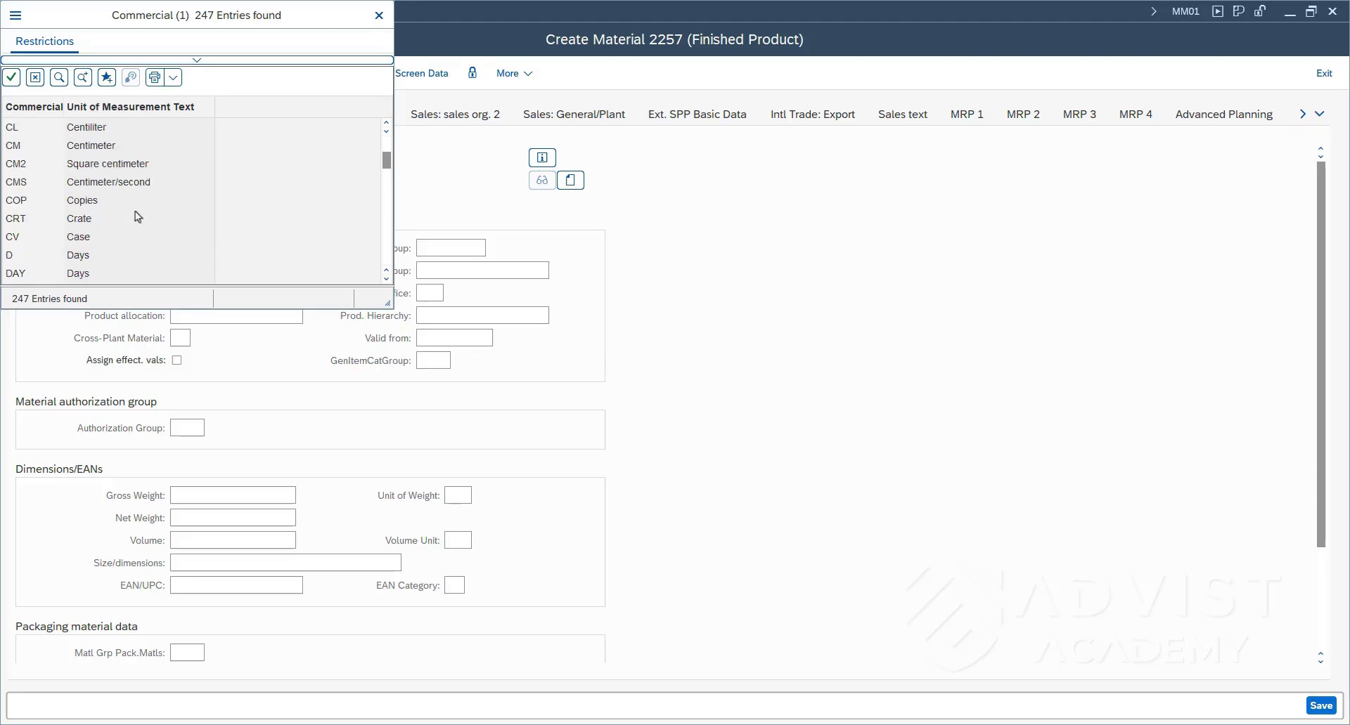
{"action": "scroll", "coordinate": [138, 216], "scroll_direction": "down", "scroll_amount": 3}
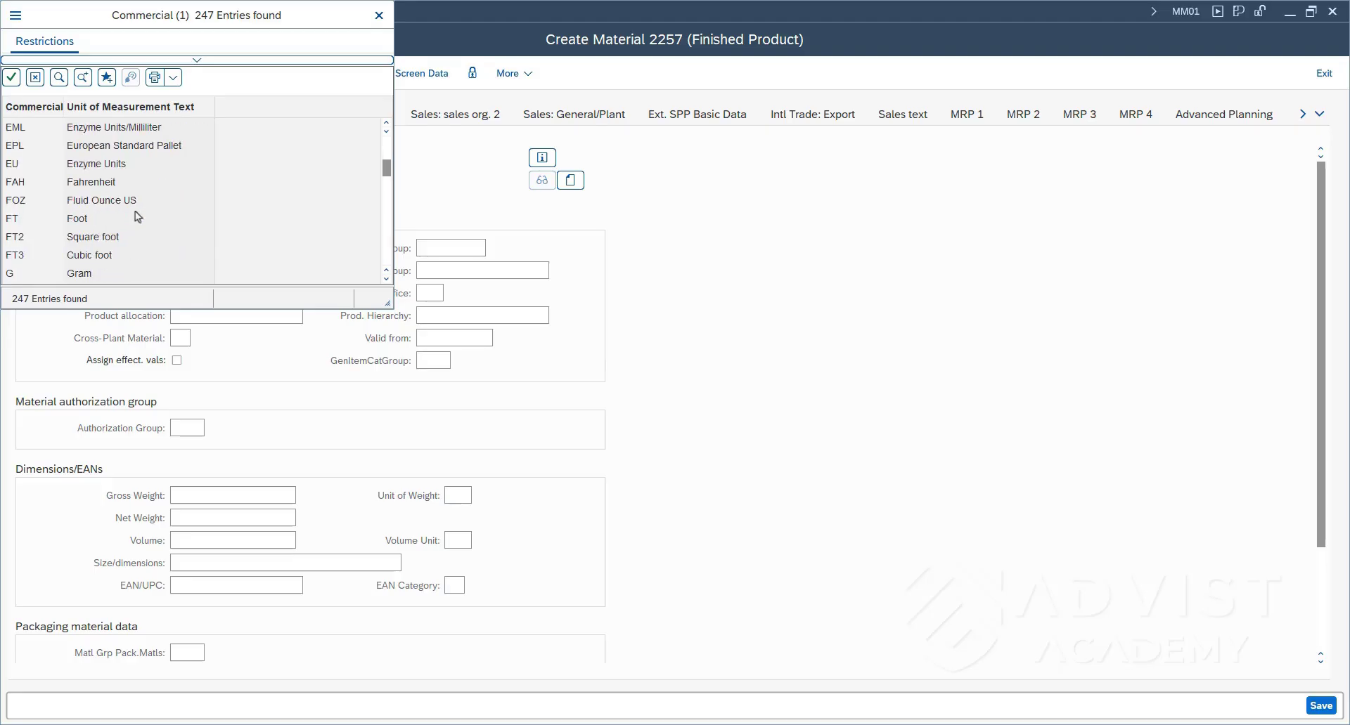
{"action": "scroll", "coordinate": [138, 217], "scroll_direction": "down", "scroll_amount": 10}
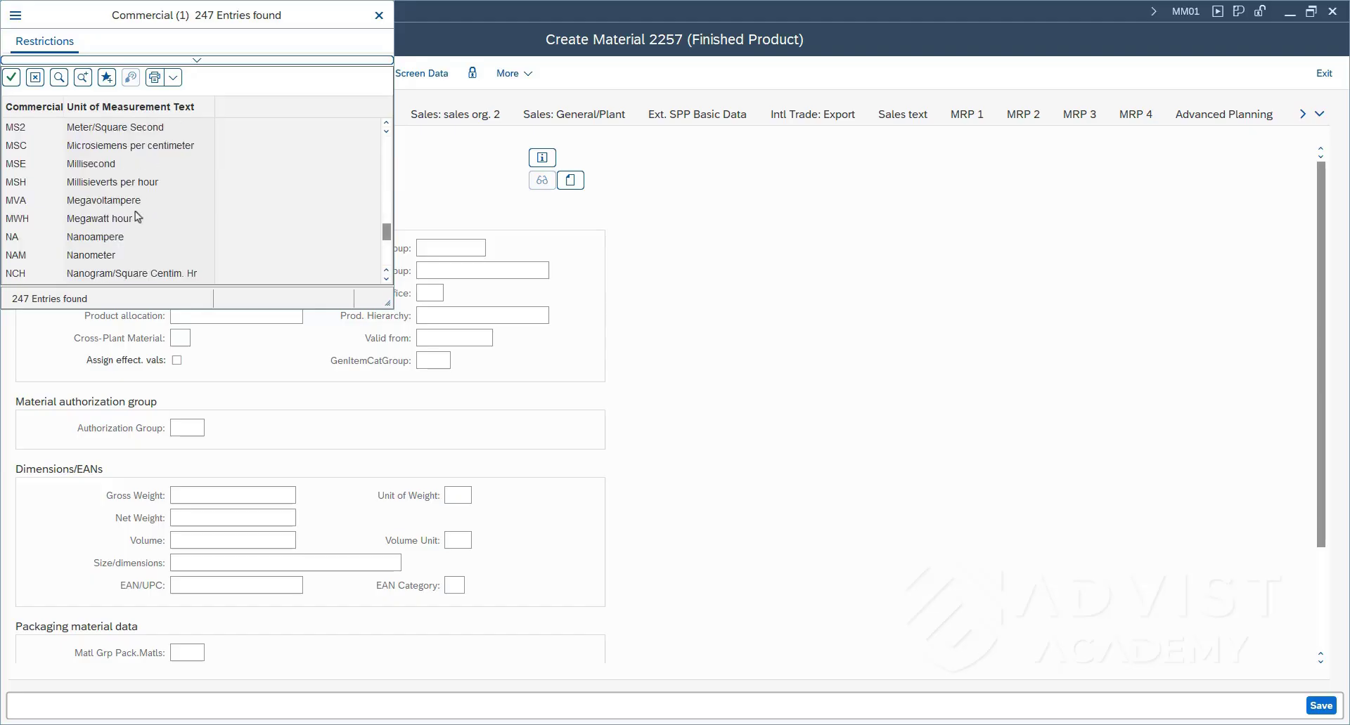
{"action": "scroll", "coordinate": [138, 217], "scroll_direction": "down", "scroll_amount": 3}
{"action": "left_click", "coordinate": [104, 184]}
{"action": "left_click", "coordinate": [6, 79]}
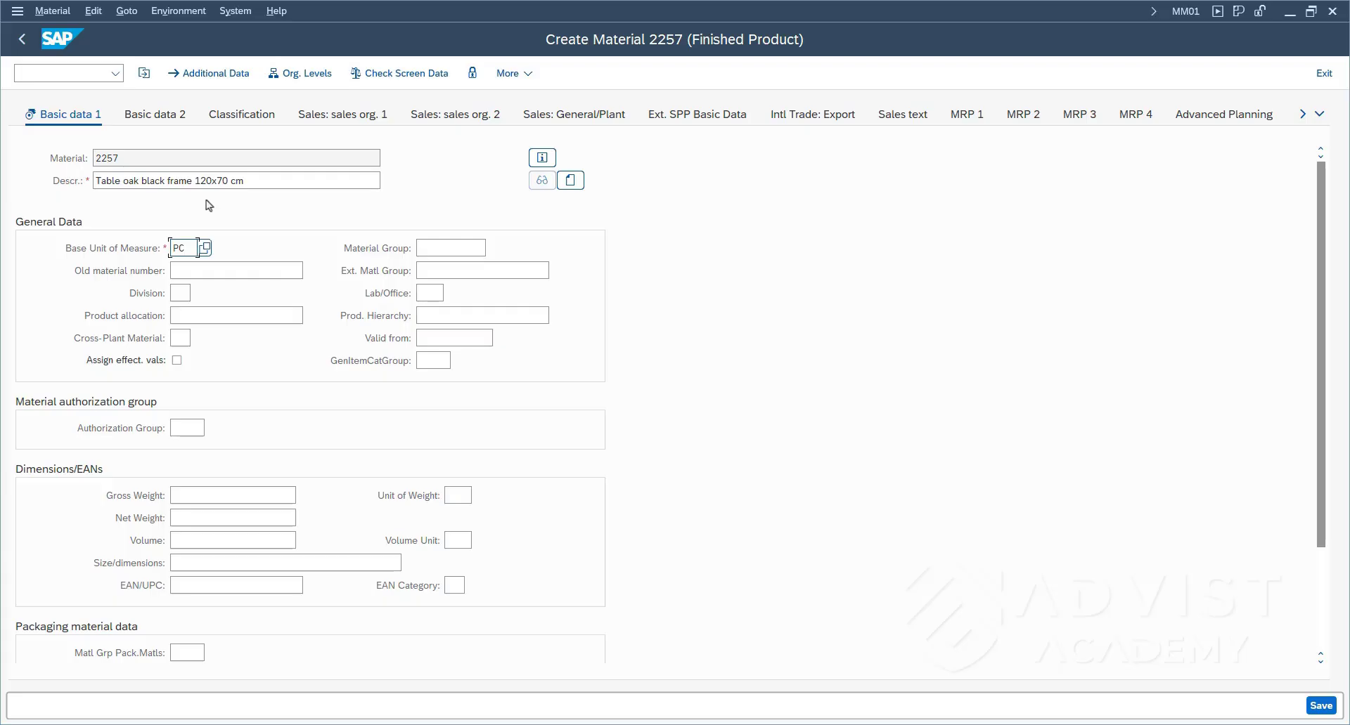
- Assign material group L004 (Finished Goods) from the list of material groups
{"action": "left_click", "coordinate": [445, 246]}
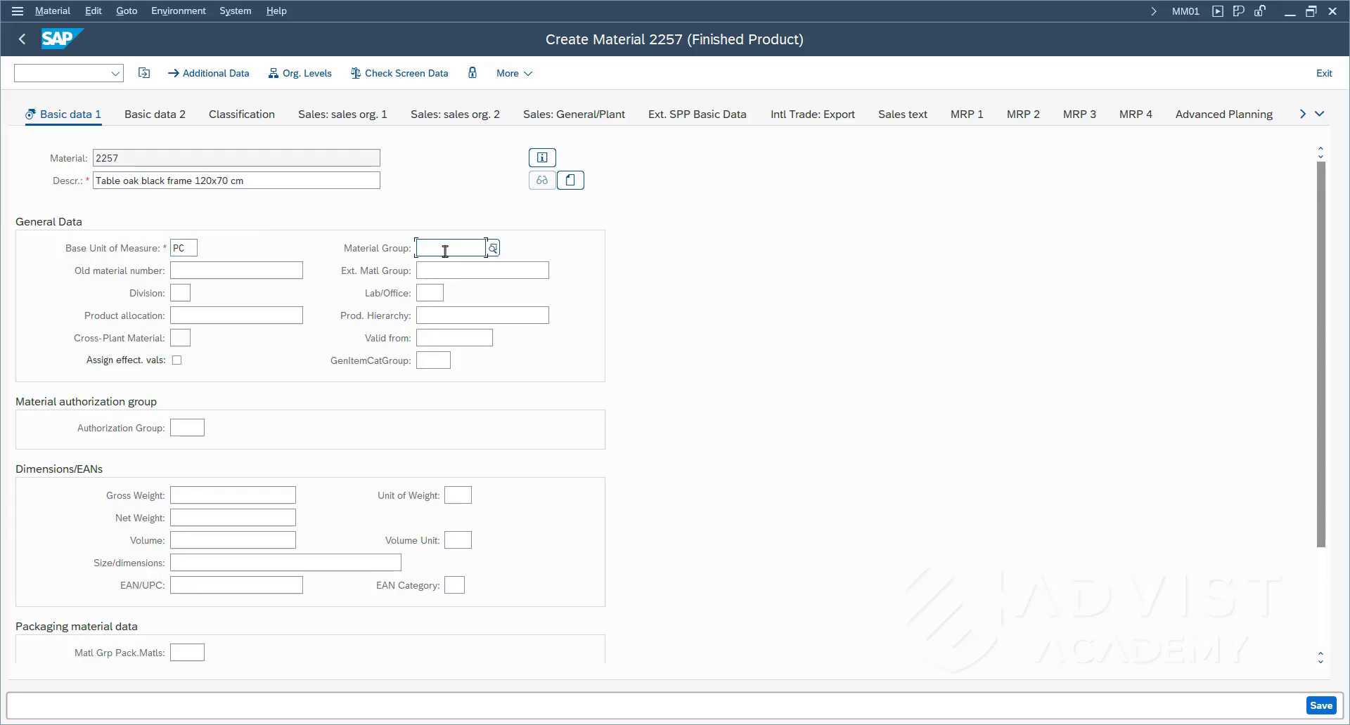
{"action": "left_click", "coordinate": [492, 249]}
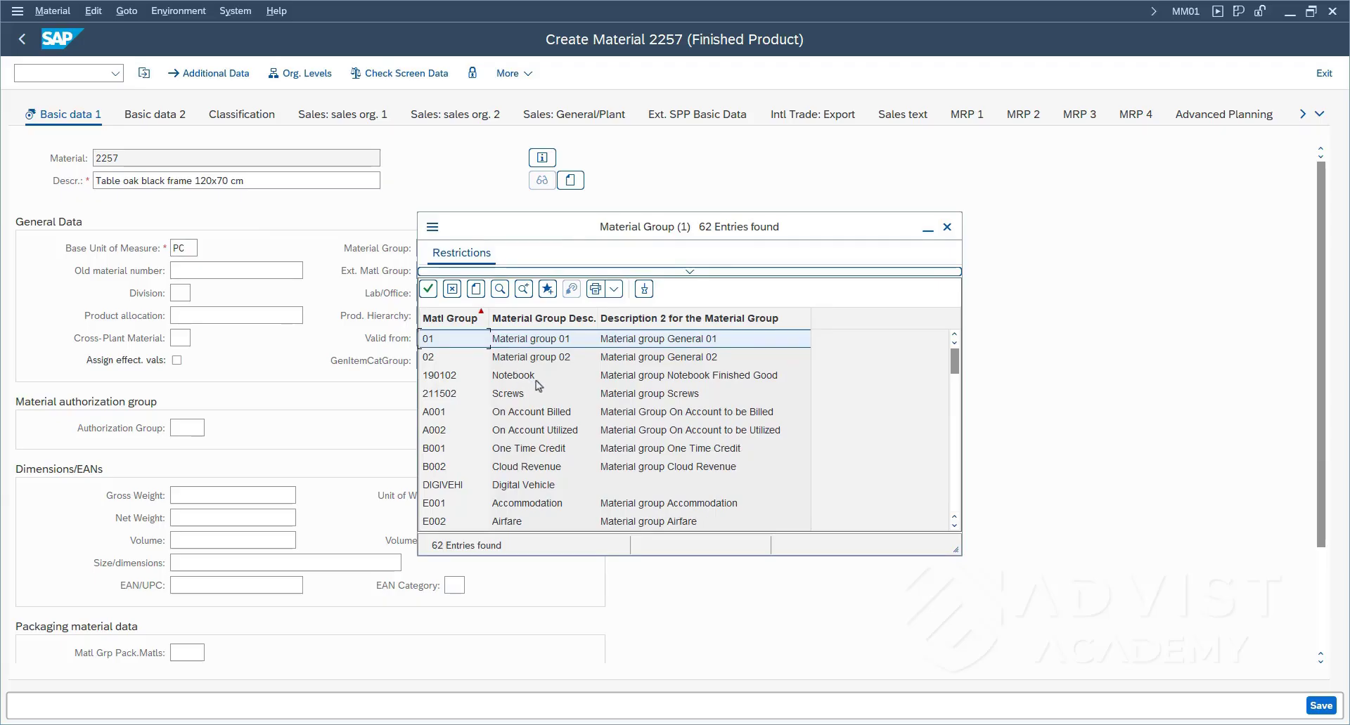
{"action": "scroll", "coordinate": [539, 385], "scroll_direction": "down", "scroll_amount": 2}
{"action": "scroll", "coordinate": [538, 386], "scroll_direction": "down", "scroll_amount": 1}
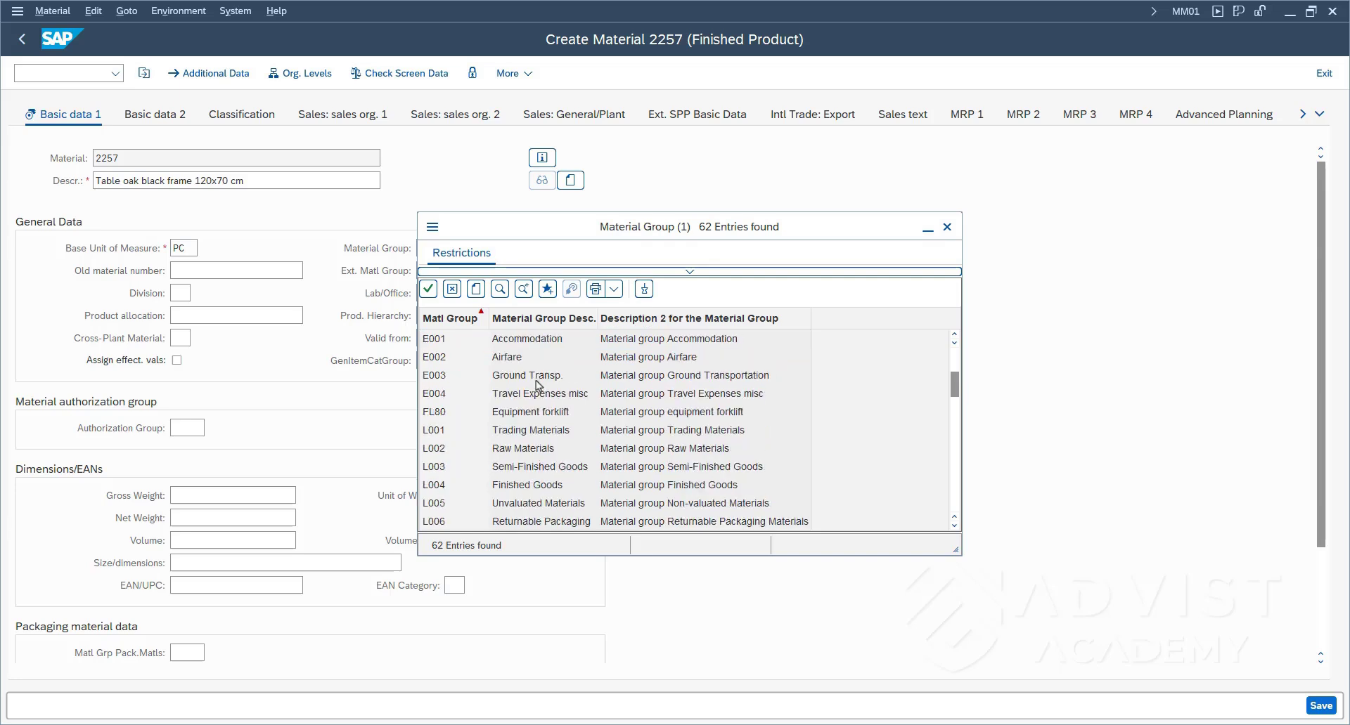
{"action": "scroll", "coordinate": [538, 385], "scroll_direction": "down", "scroll_amount": 1}
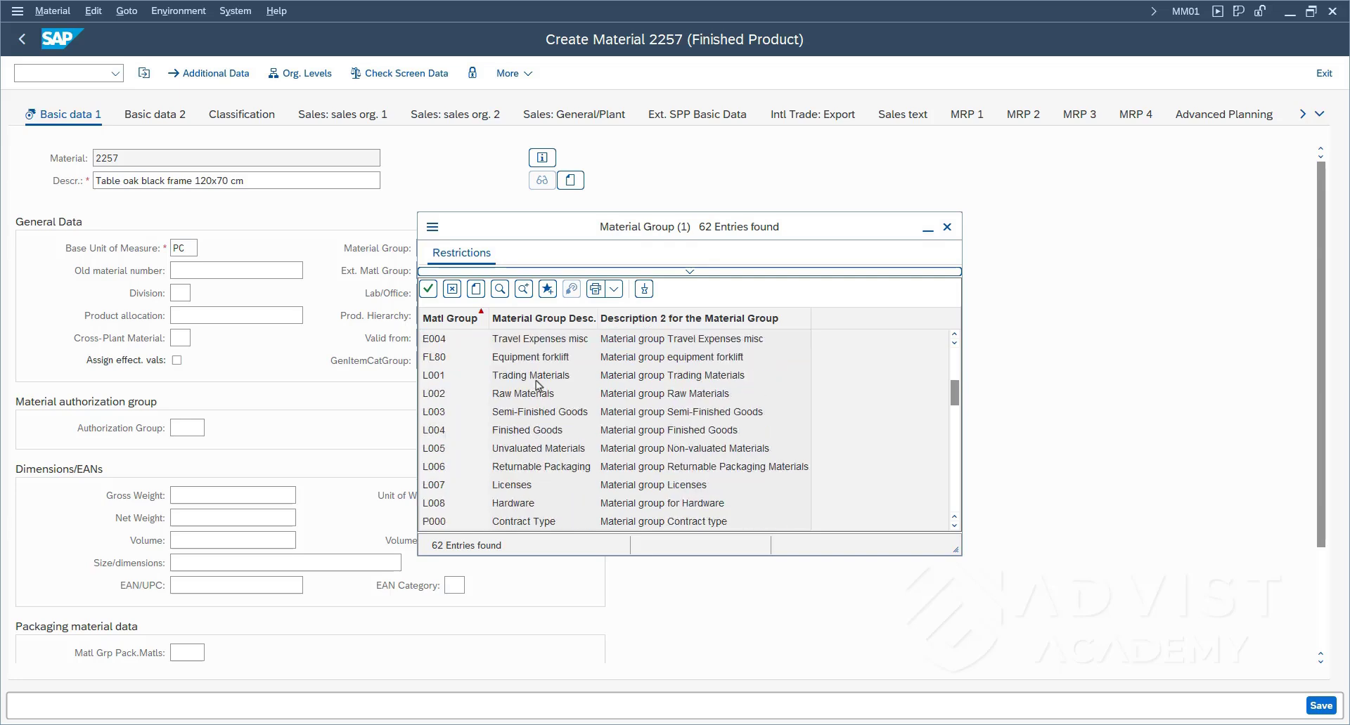
{"action": "left_click", "coordinate": [539, 433]}
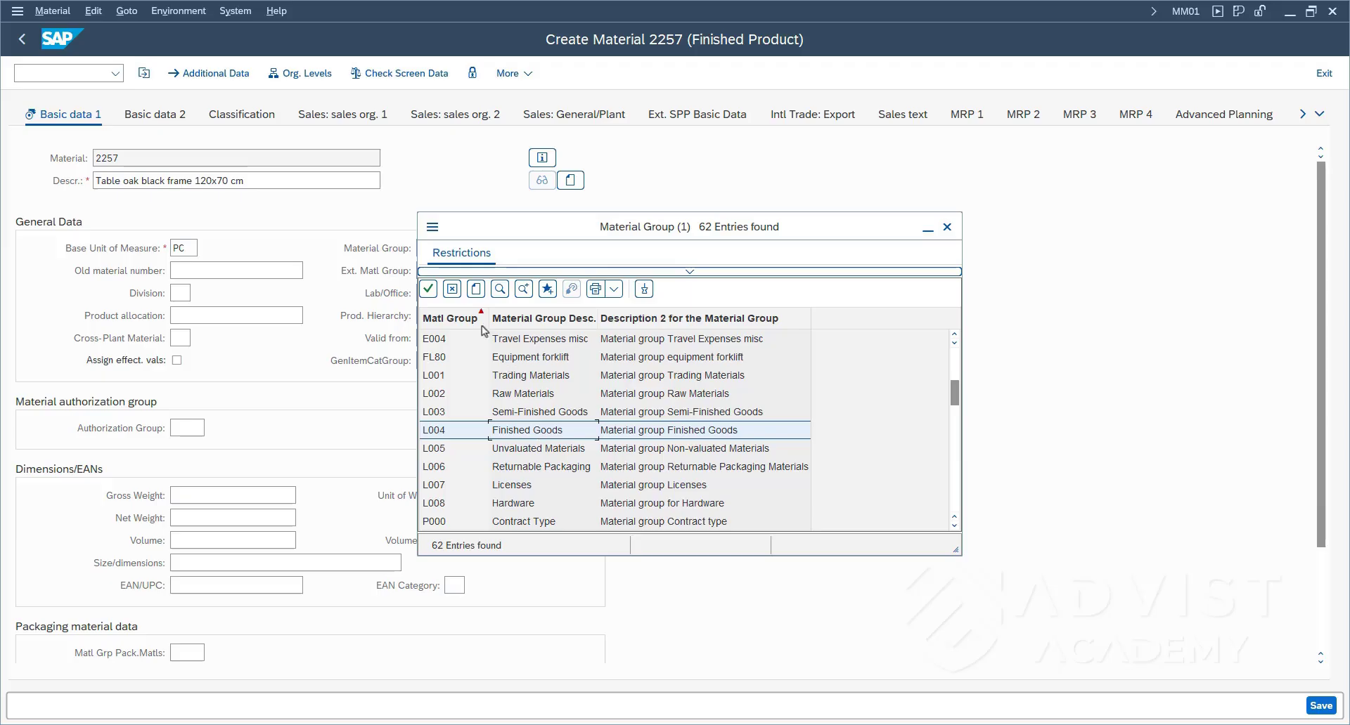
{"action": "left_click", "coordinate": [428, 289]}
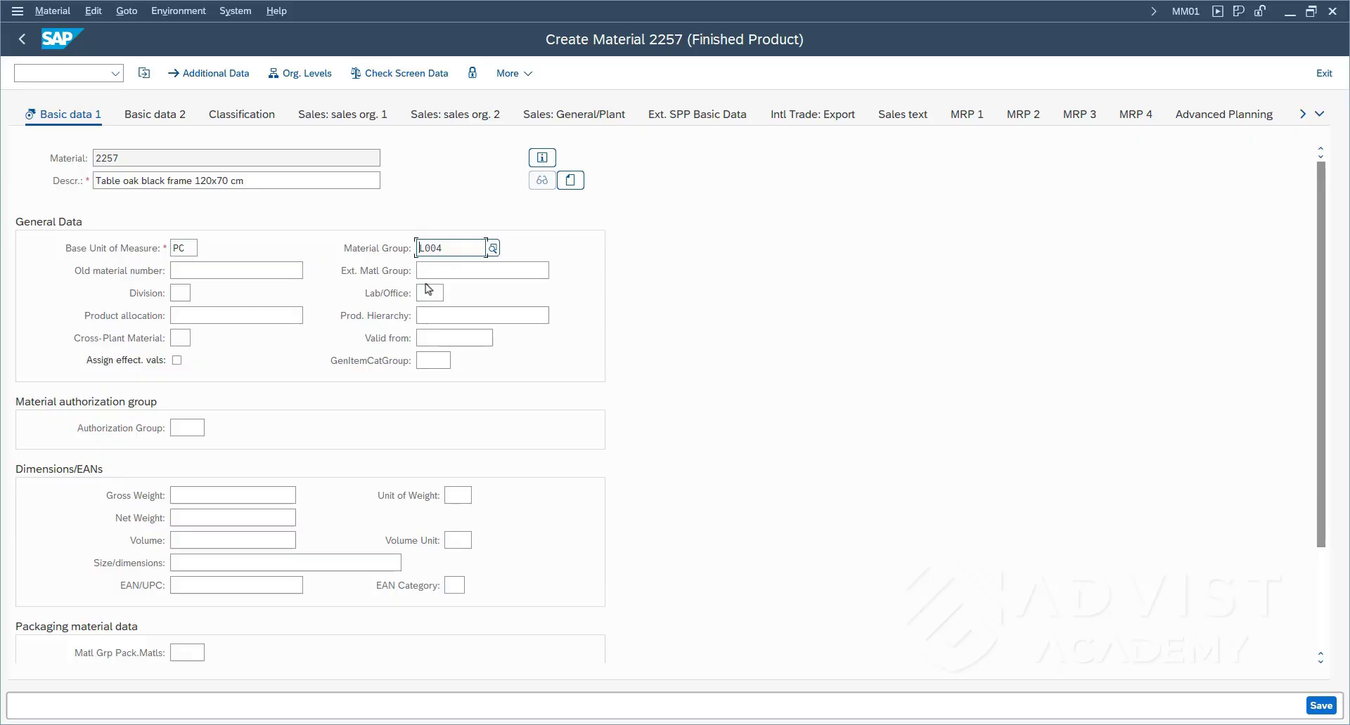
- Assign division 00 (Product Division 00) to the material
{"action": "left_click", "coordinate": [181, 293]}
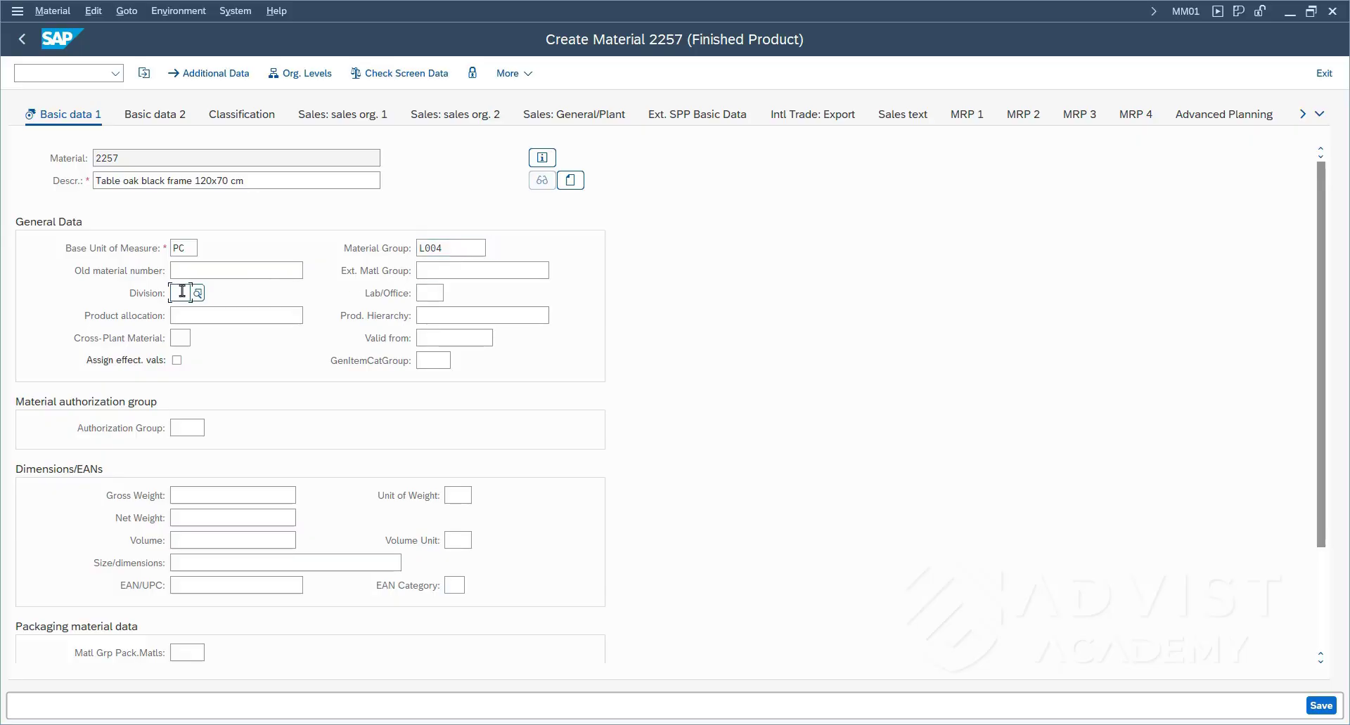
{"action": "left_click", "coordinate": [197, 293]}
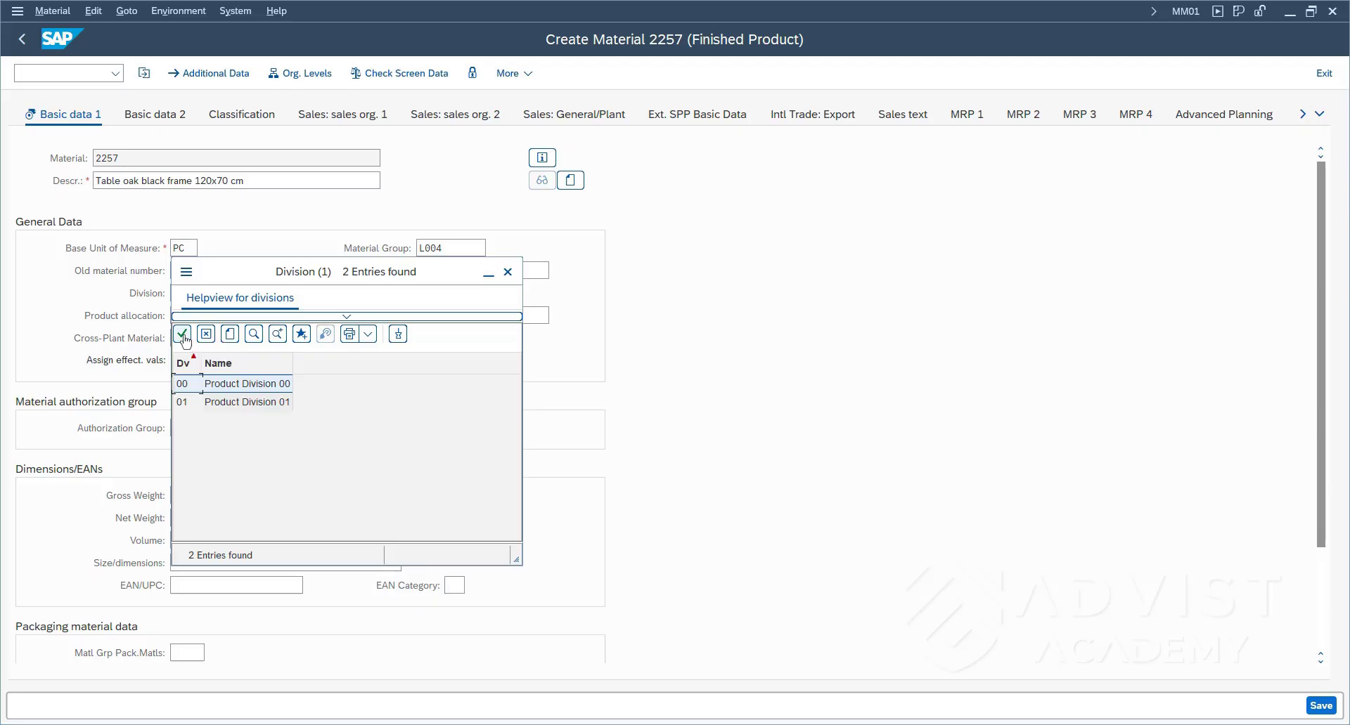
{"action": "left_click", "coordinate": [183, 337]}
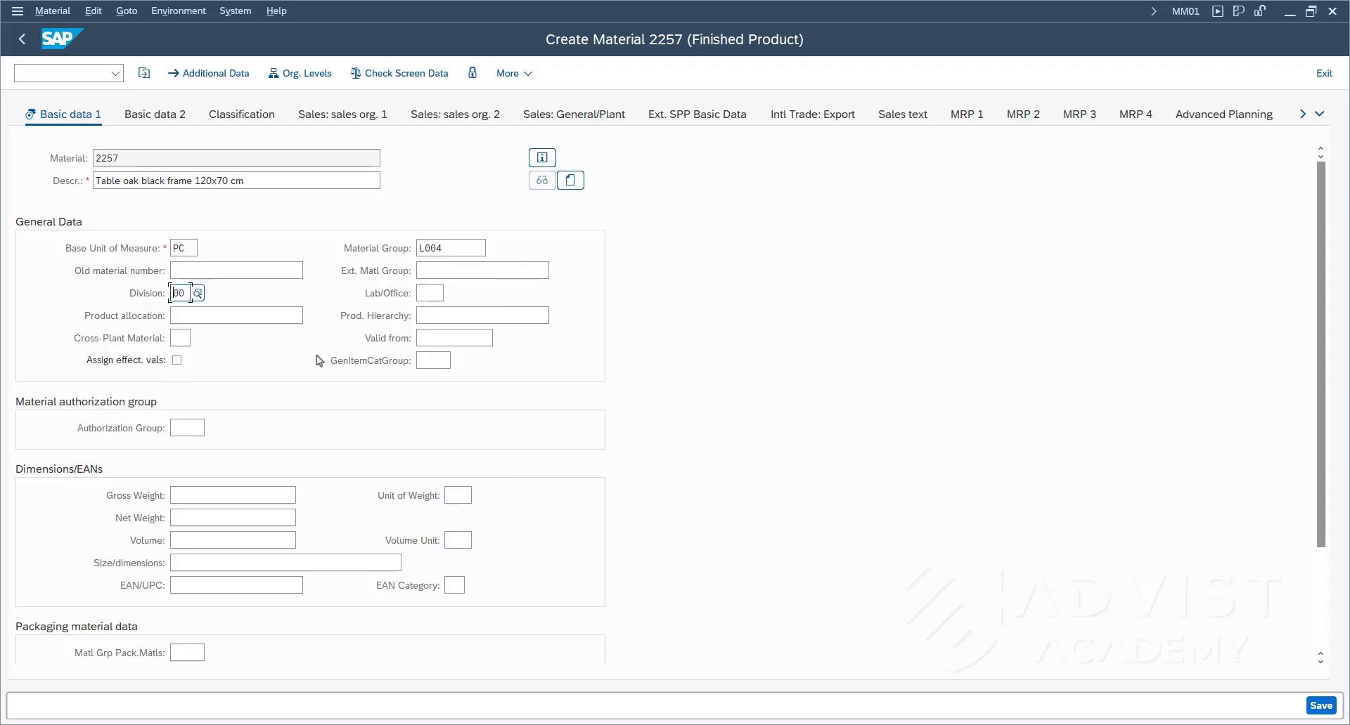
- Set the general item category group to NORM (Standard item) and save the material
{"action": "left_click", "coordinate": [439, 360]}
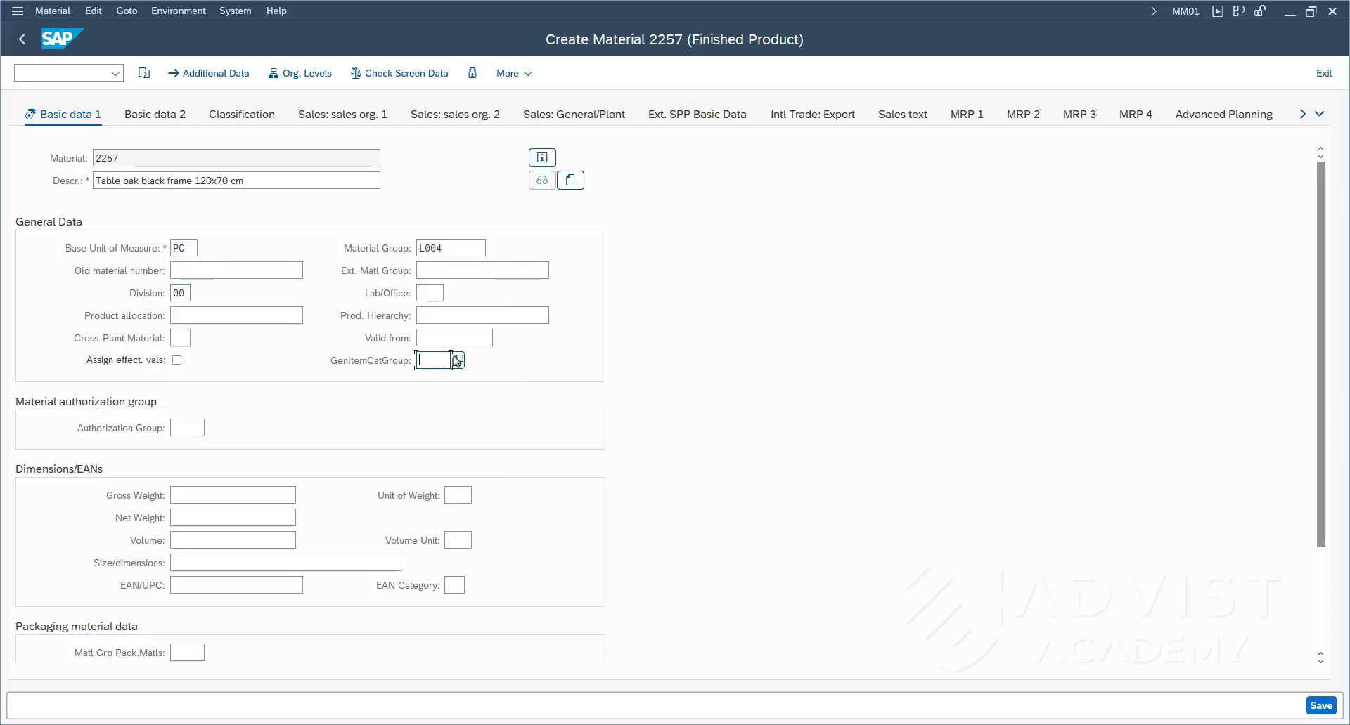
{"action": "left_click", "coordinate": [458, 361]}
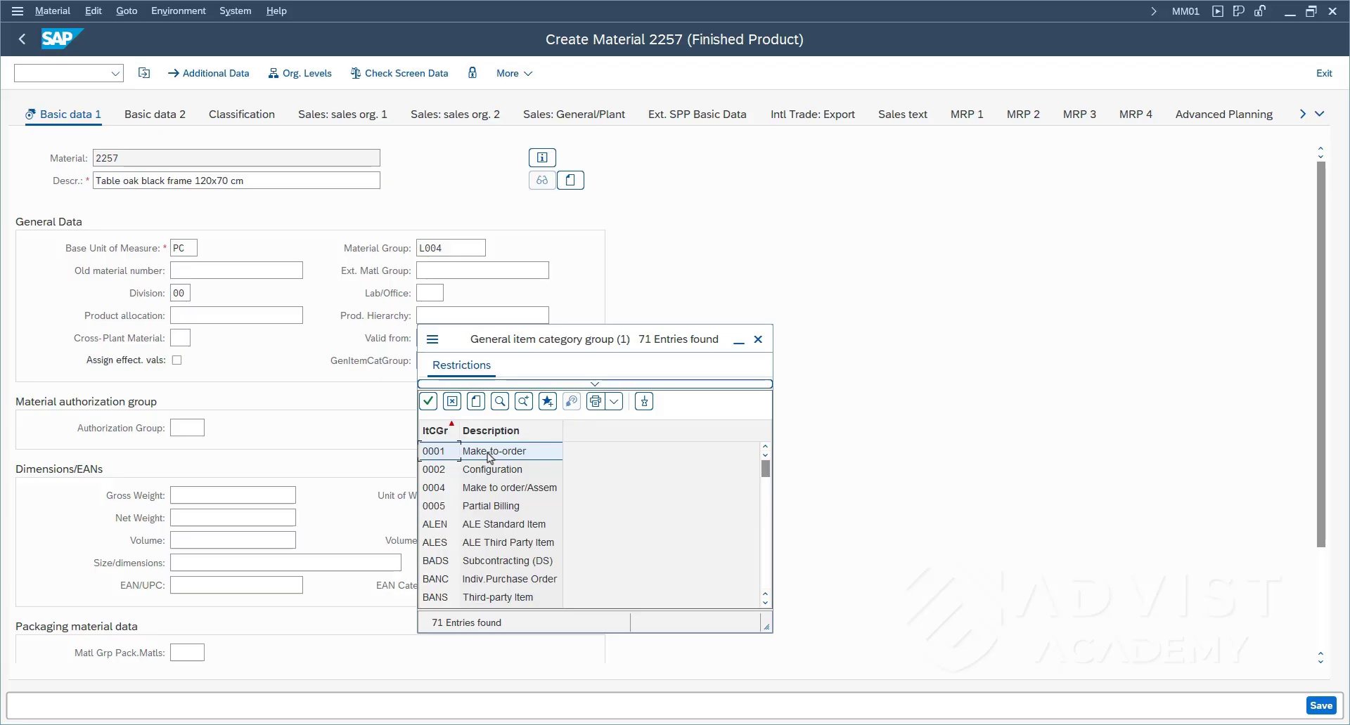
{"action": "scroll", "coordinate": [491, 457], "scroll_direction": "down", "scroll_amount": 8}
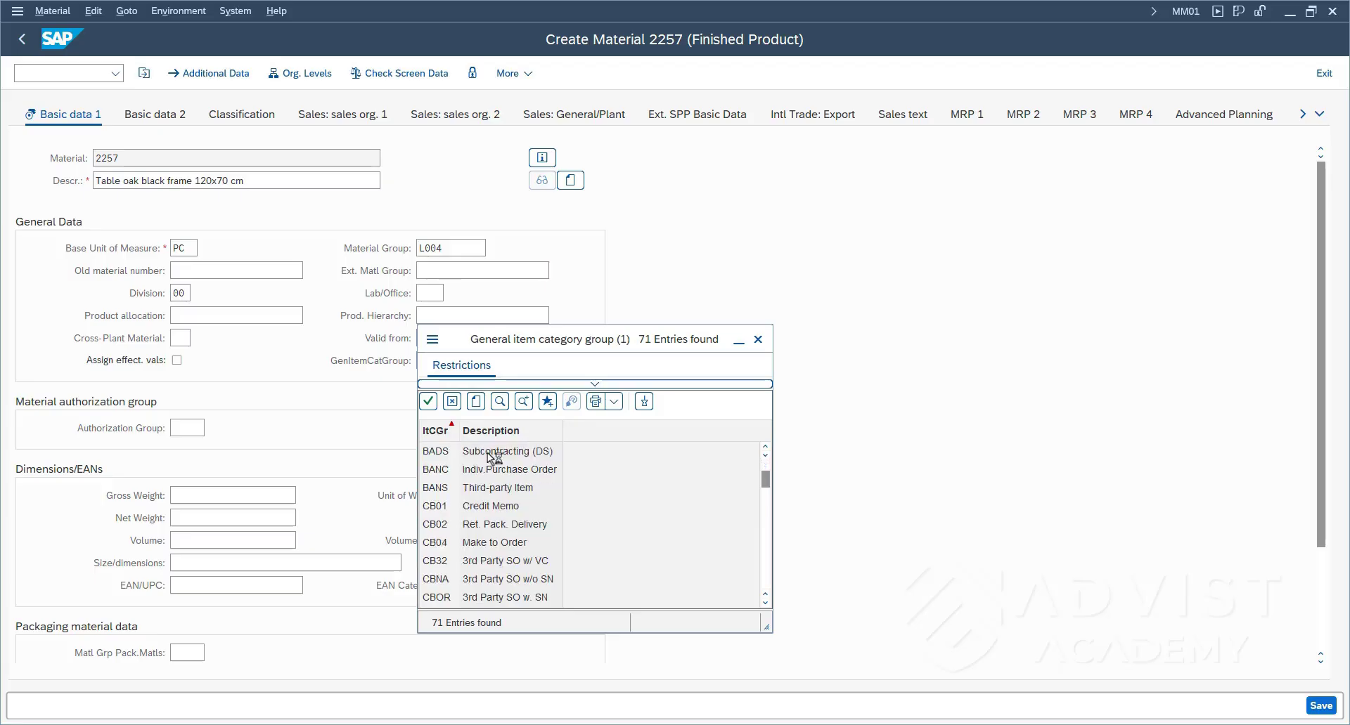
{"action": "scroll", "coordinate": [492, 457], "scroll_direction": "down", "scroll_amount": 8}
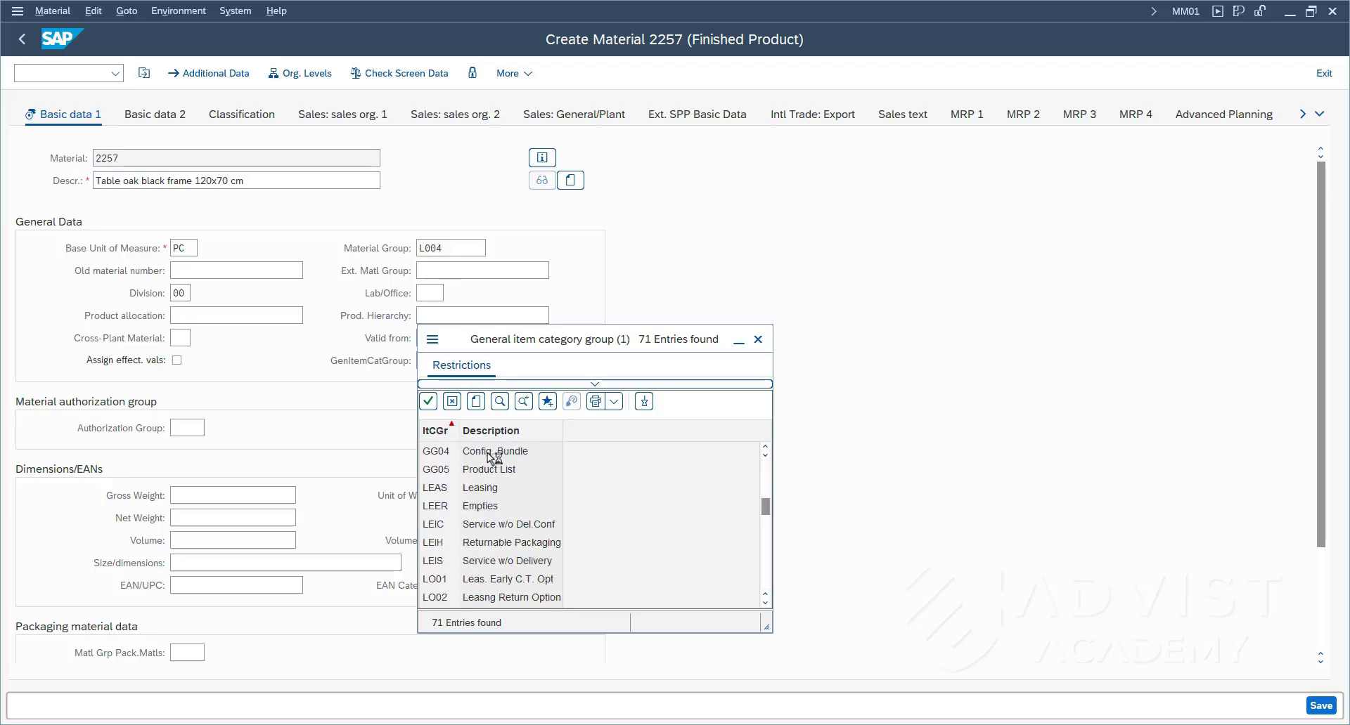
{"action": "scroll", "coordinate": [491, 457], "scroll_direction": "down", "scroll_amount": 3}
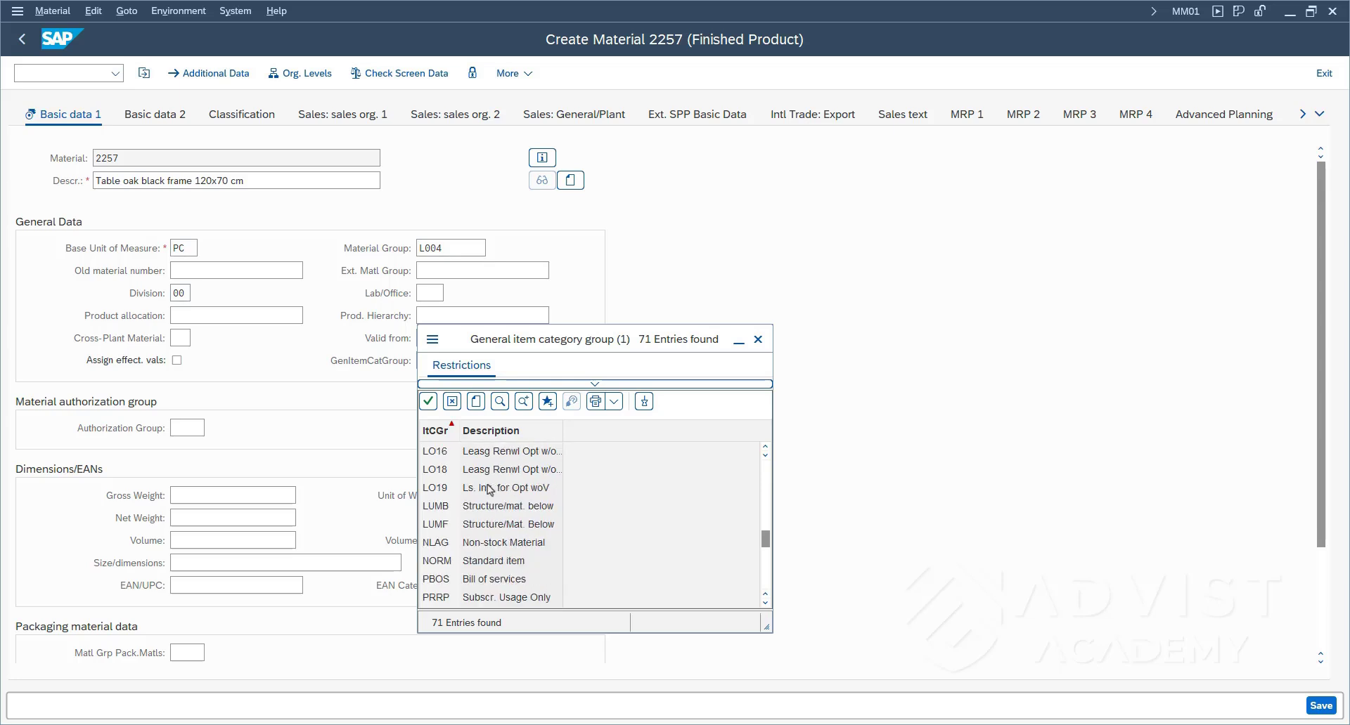
{"action": "left_click", "coordinate": [480, 561]}
{"action": "left_click", "coordinate": [429, 402]}
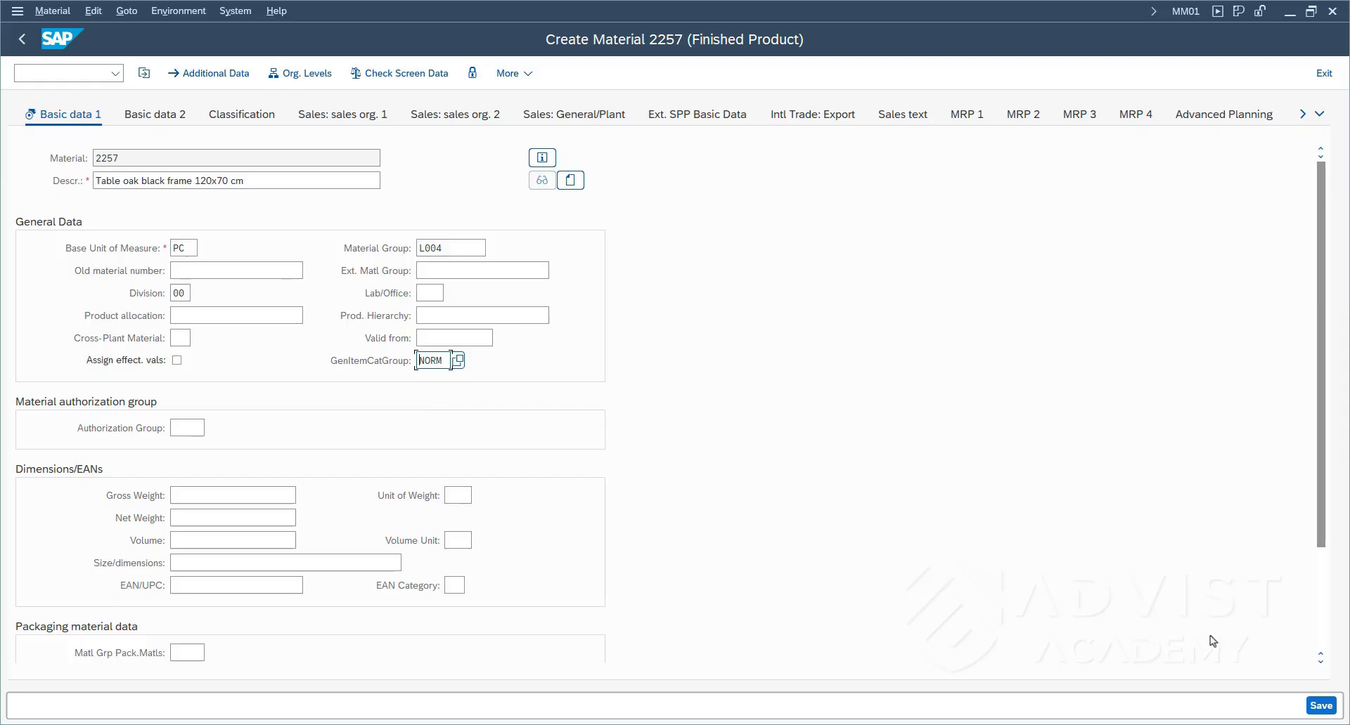
{"action": "left_click", "coordinate": [1318, 706]}
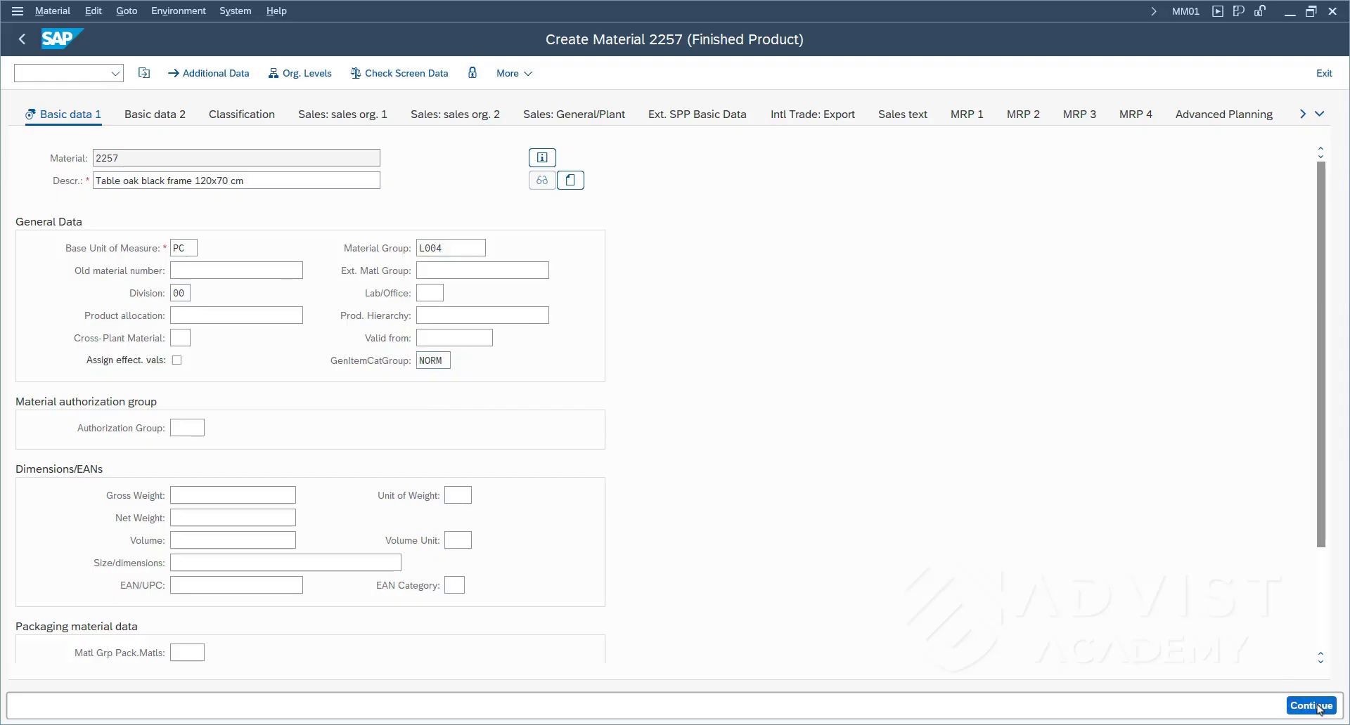